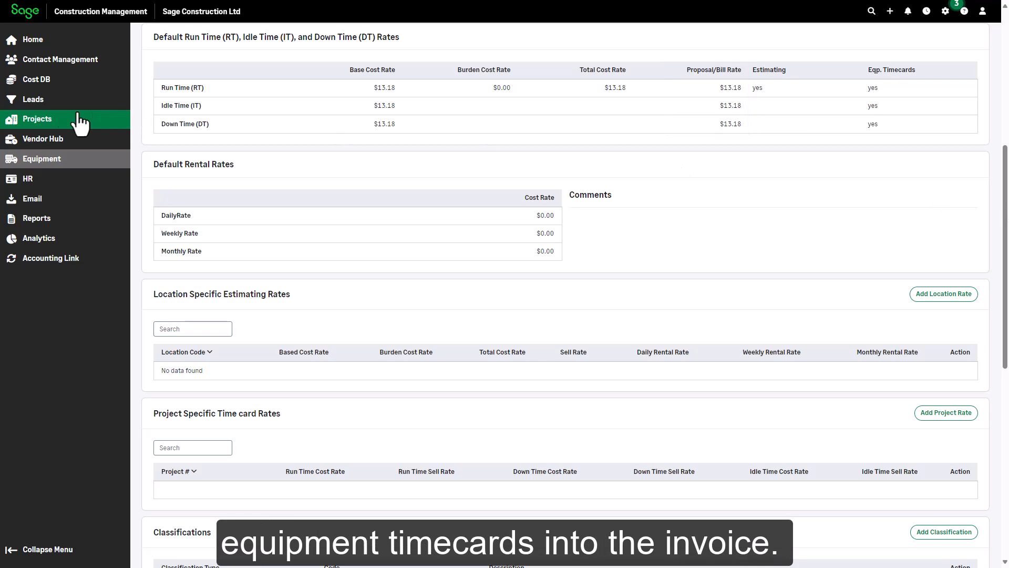
- Open the Time & Expense Overview of project 24-050 Mountain Park Plaza
{"action": "left_click", "coordinate": [42, 119]}
{"action": "left_click", "coordinate": [314, 204]}
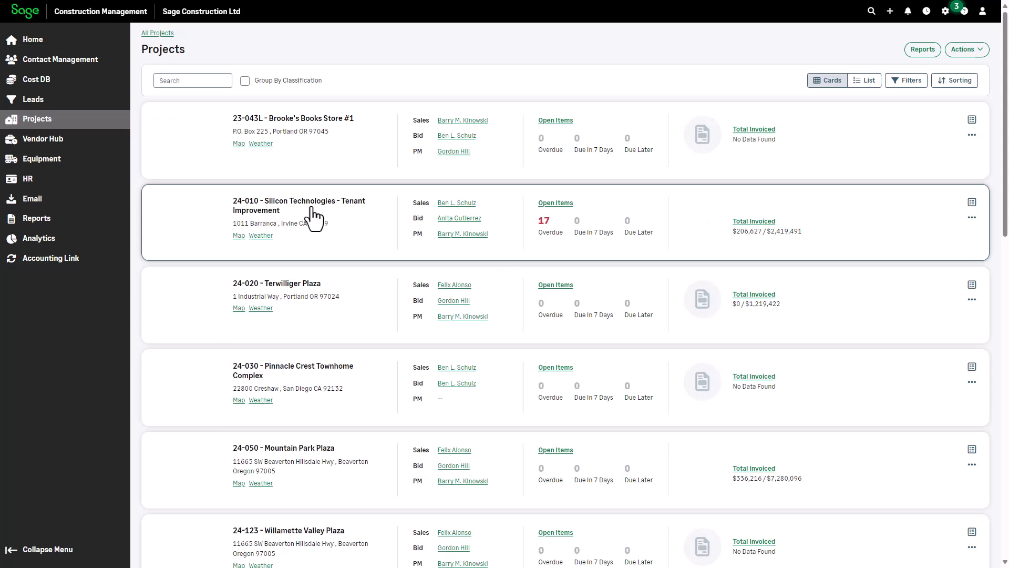
{"action": "left_click", "coordinate": [314, 450]}
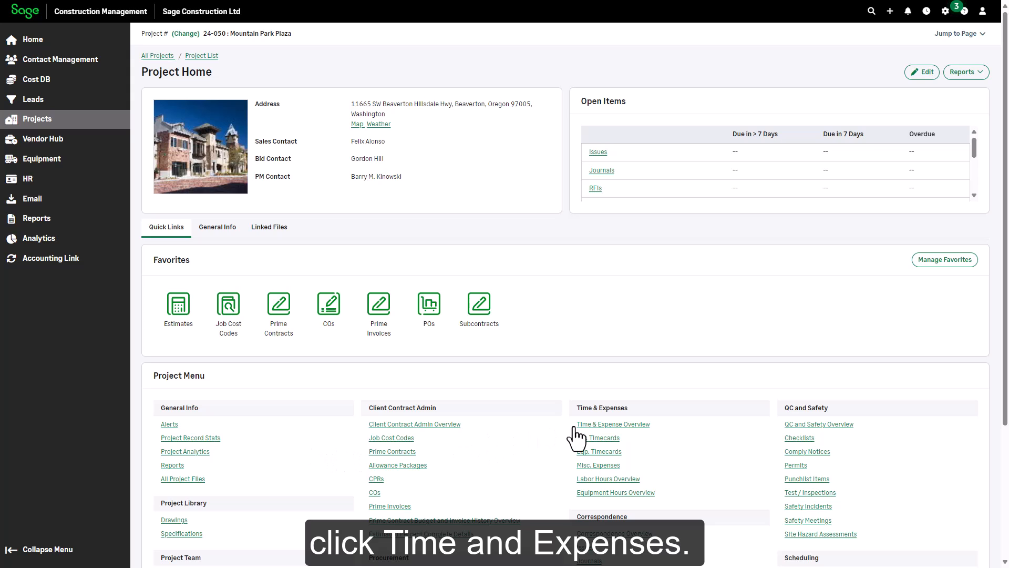
{"action": "left_click", "coordinate": [584, 424]}
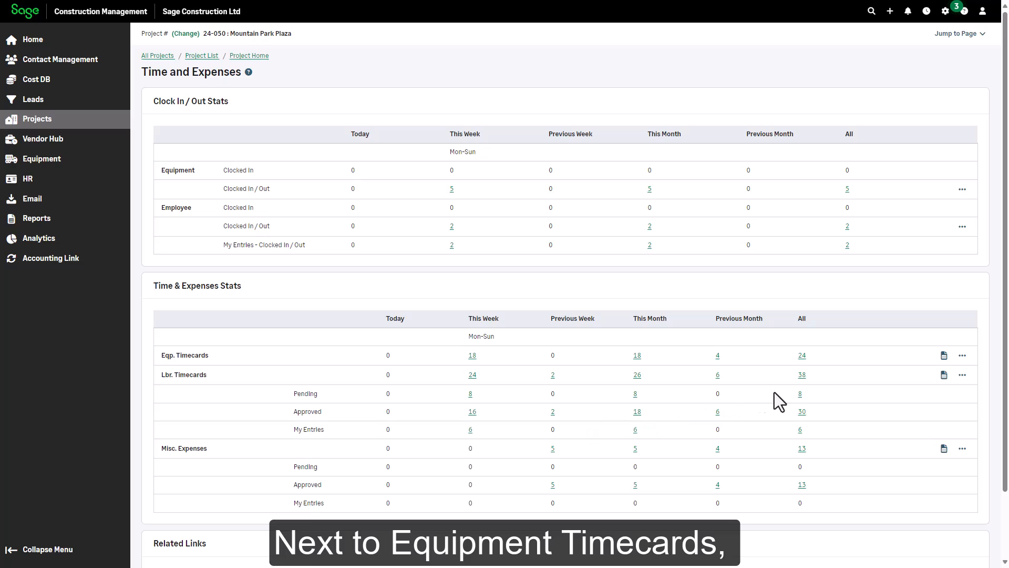
- Start a single equipment timecard for the project and select CR-1007, Crane, Lattice Boom Crawler, as the equipment
{"action": "left_click", "coordinate": [962, 356]}
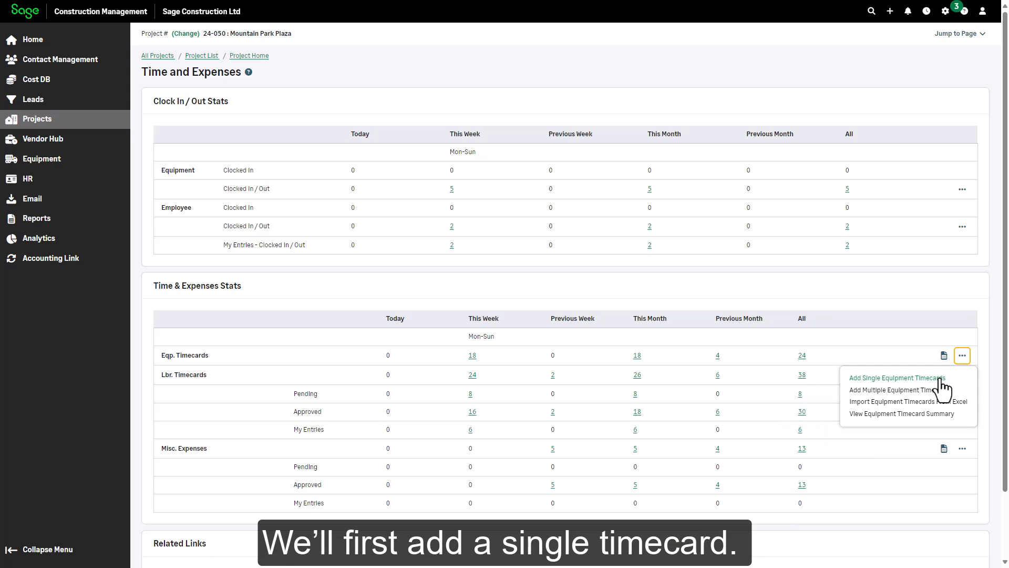
{"action": "left_click", "coordinate": [940, 379]}
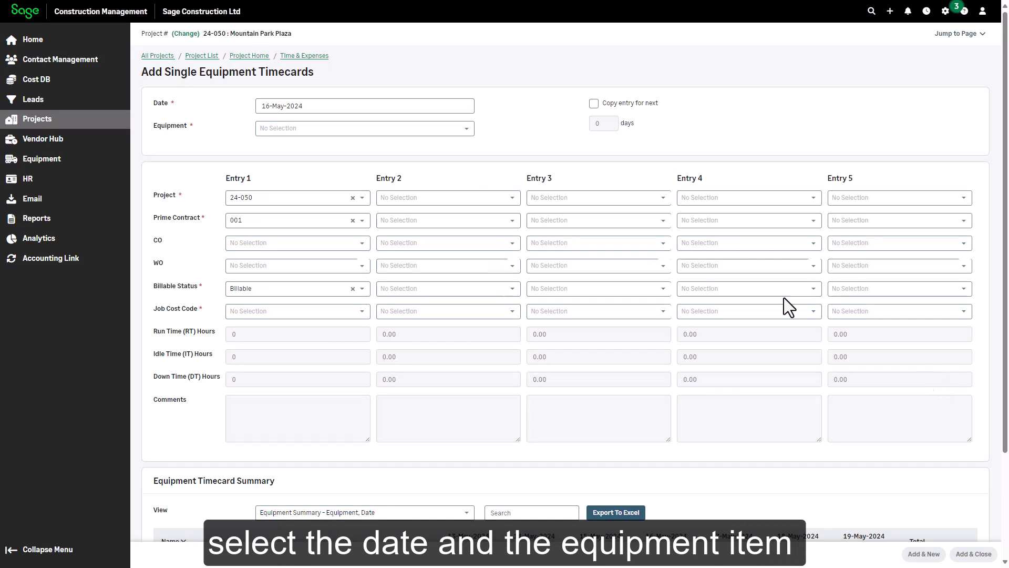
{"action": "left_click", "coordinate": [466, 130]}
{"action": "scroll", "coordinate": [471, 223], "scroll_direction": "down", "scroll_amount": 5}
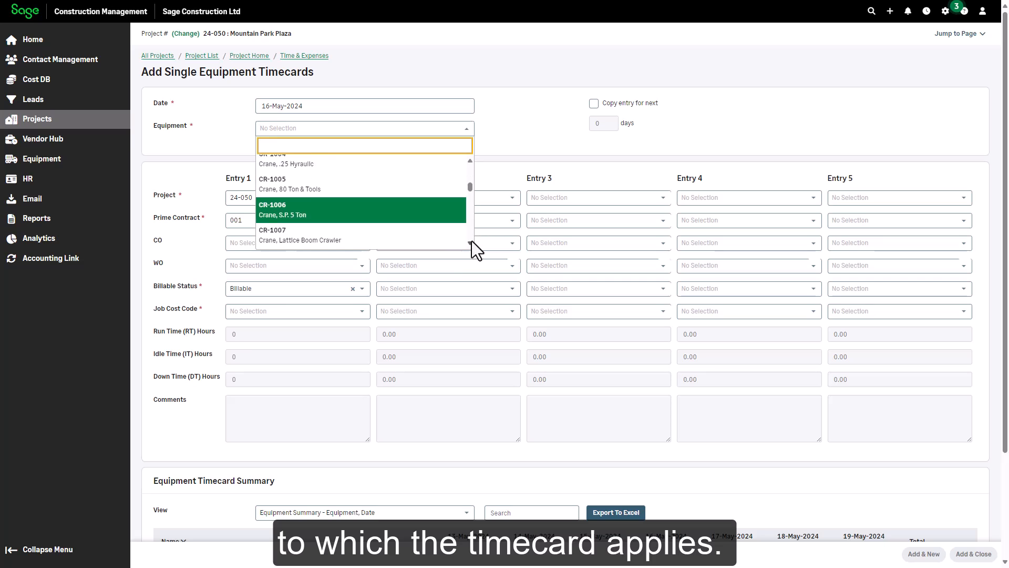
{"action": "left_click", "coordinate": [443, 235]}
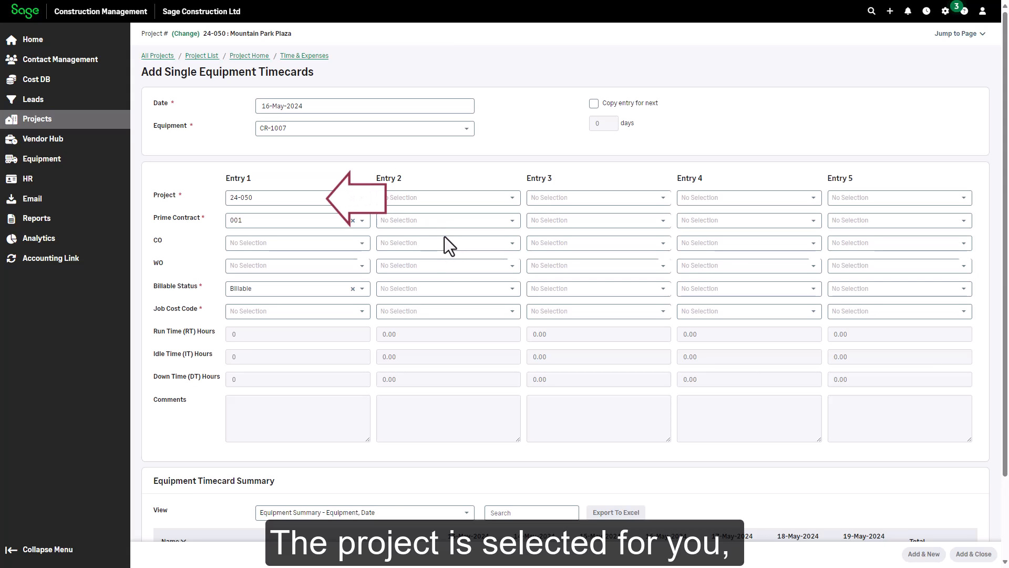
- Assign Entry 1 to prime contract 003 and job cost code 01 74 00, Waste Management
{"action": "left_click", "coordinate": [362, 223]}
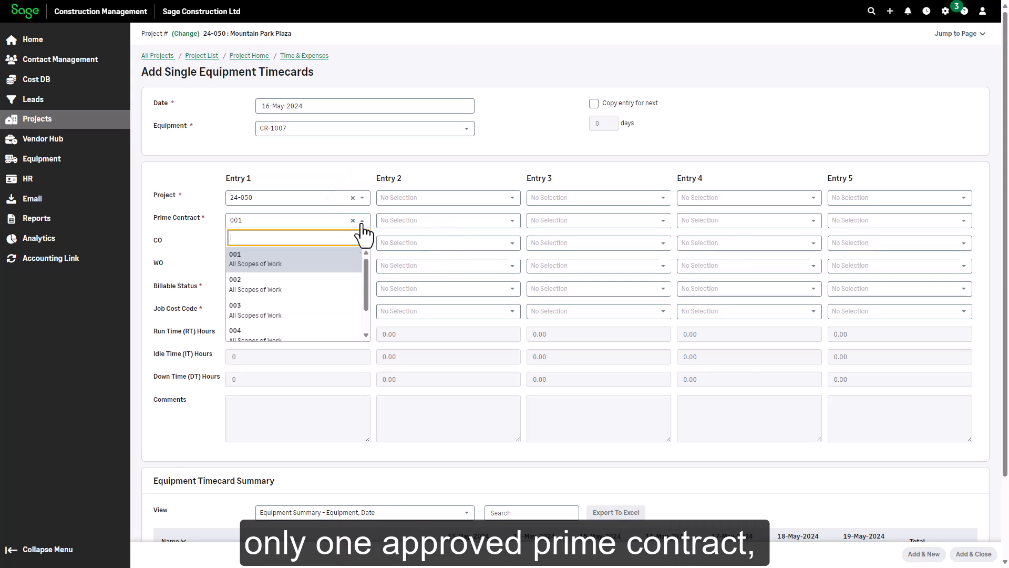
{"action": "left_click", "coordinate": [302, 311]}
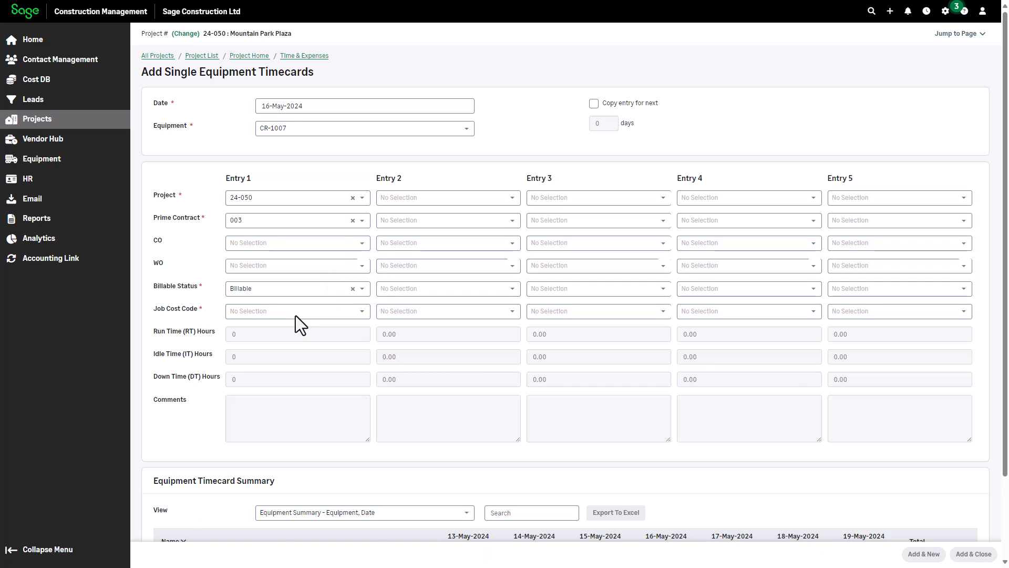
{"action": "left_click", "coordinate": [295, 313]}
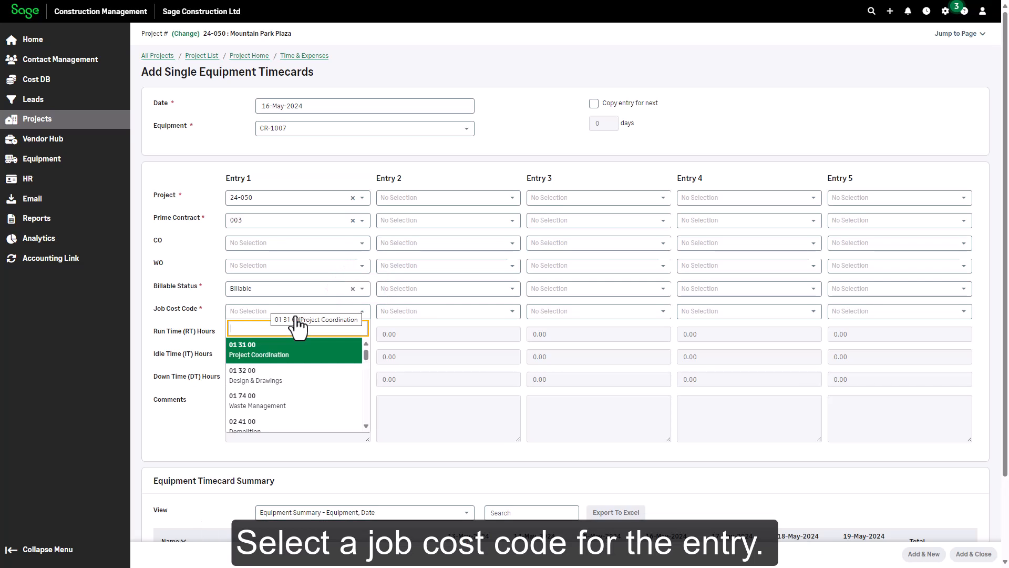
{"action": "left_click", "coordinate": [243, 402]}
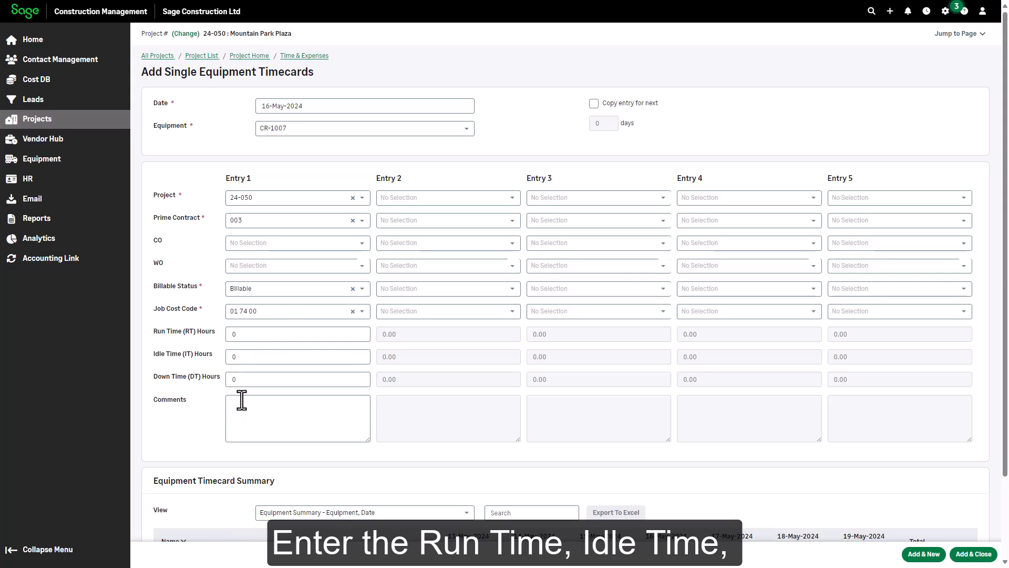
- Set Entry 1 to 5 run time hours, 2 idle time hours and 1 down time hour
{"action": "left_click_drag", "start_coordinate": [246, 340], "coordinate": [214, 333]}
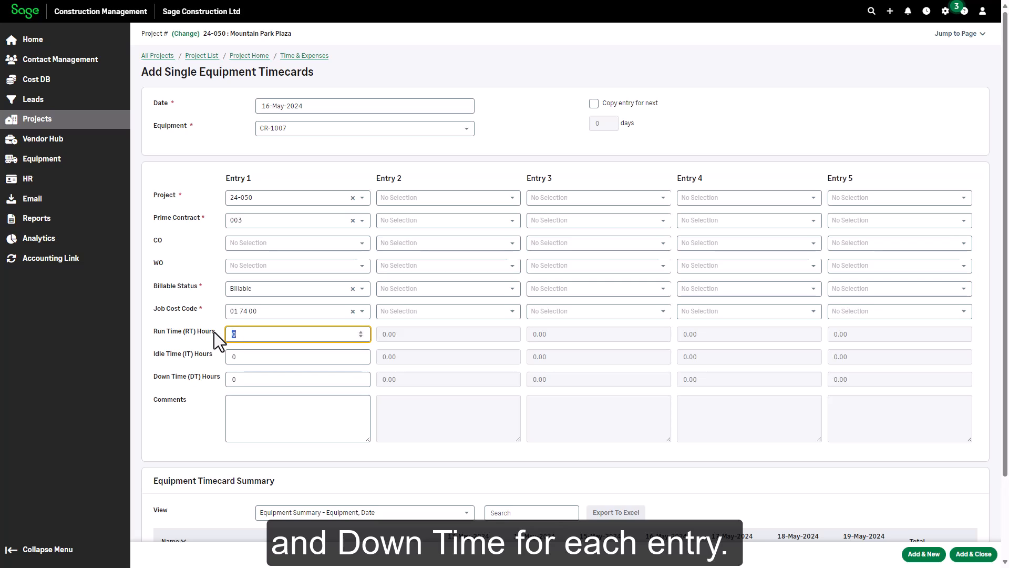
{"action": "type", "text": "5"}
{"action": "key", "text": "Tab"}
{"action": "type", "text": "2"}
{"action": "key", "text": "Tab"}
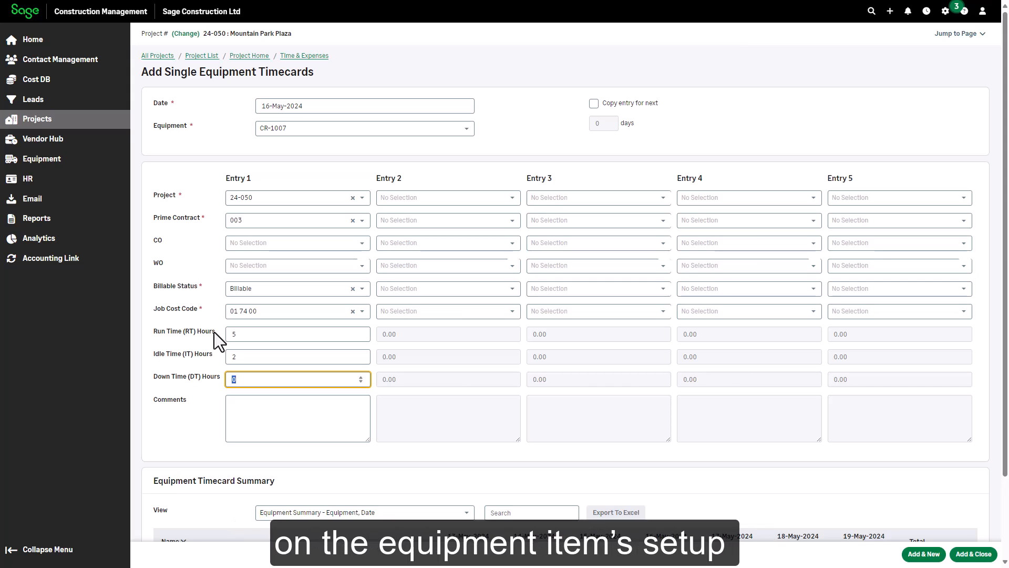
{"action": "type", "text": "1"}
{"action": "key", "text": "Tab"}
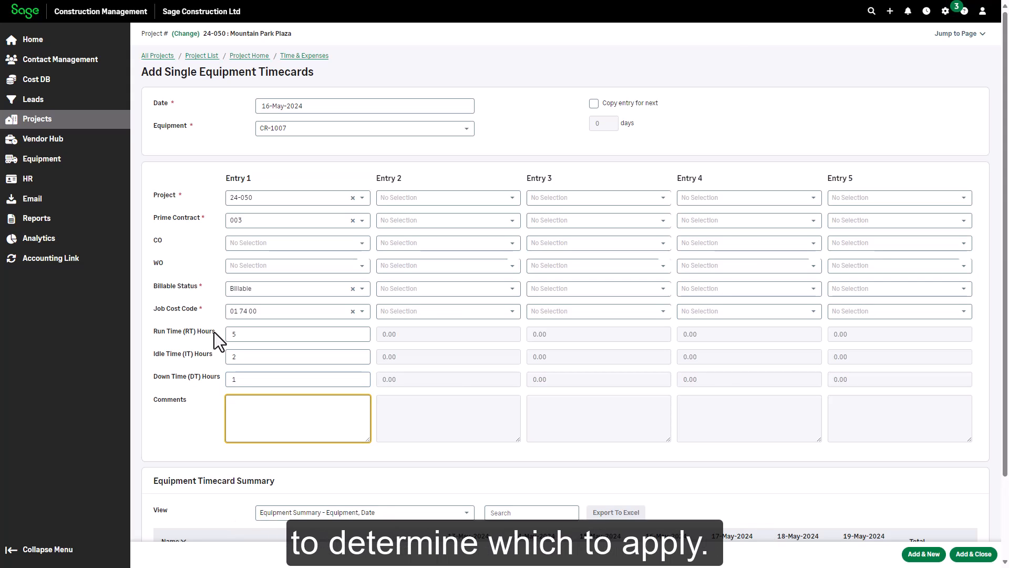
- Set up Entry 2 with project 24-050, prime contract 003 and job cost code 02 41 00, Demolition
{"action": "left_click", "coordinate": [415, 200]}
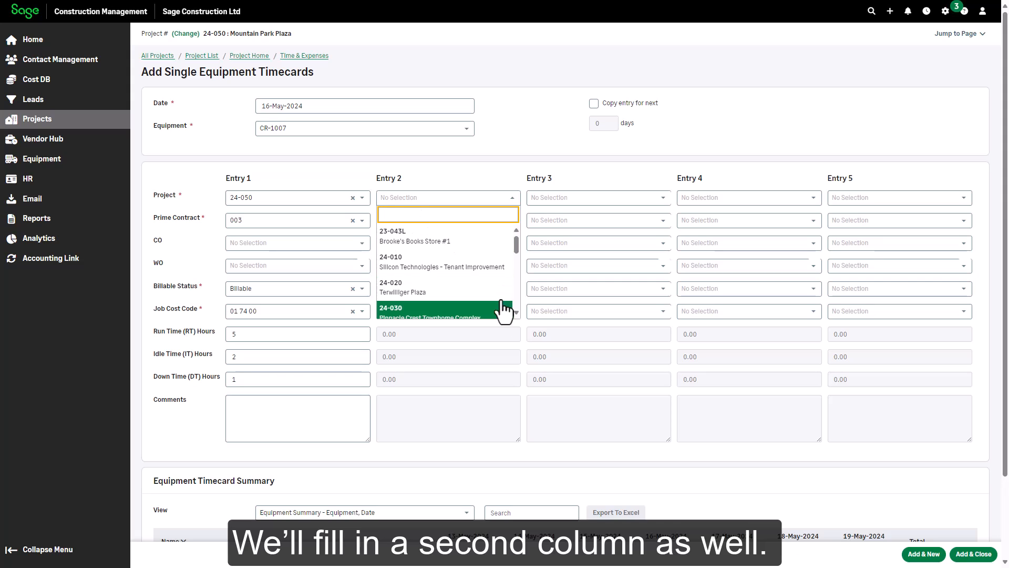
{"action": "left_click", "coordinate": [447, 313]}
{"action": "left_click", "coordinate": [420, 221]}
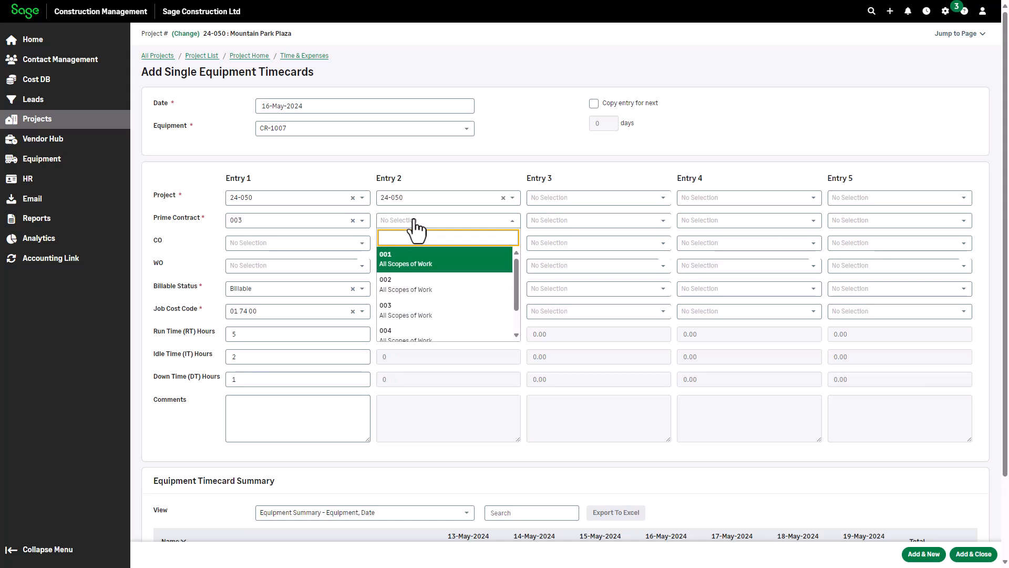
{"action": "left_click", "coordinate": [403, 314]}
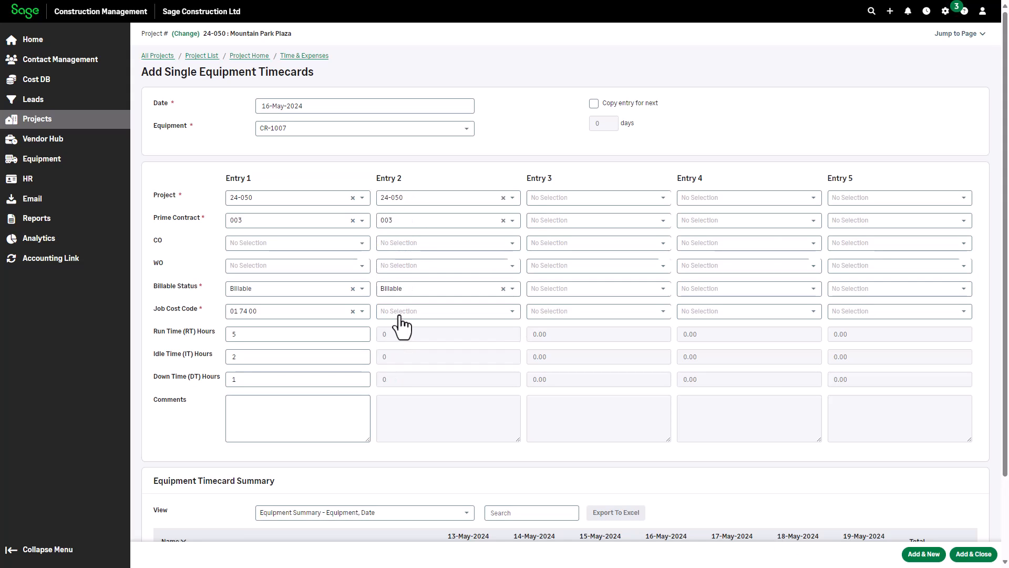
{"action": "left_click", "coordinate": [400, 312]}
{"action": "left_click", "coordinate": [394, 423]}
- Give Entry 2 run, idle and down time hours of 5, 2 and 1, and add and close the timecard
{"action": "left_click", "coordinate": [489, 335]}
{"action": "type", "text": "5"}
{"action": "key", "text": "Tab"}
{"action": "type", "text": "2"}
{"action": "key", "text": "Tab"}
{"action": "type", "text": "1"}
{"action": "key", "text": "Tab"}
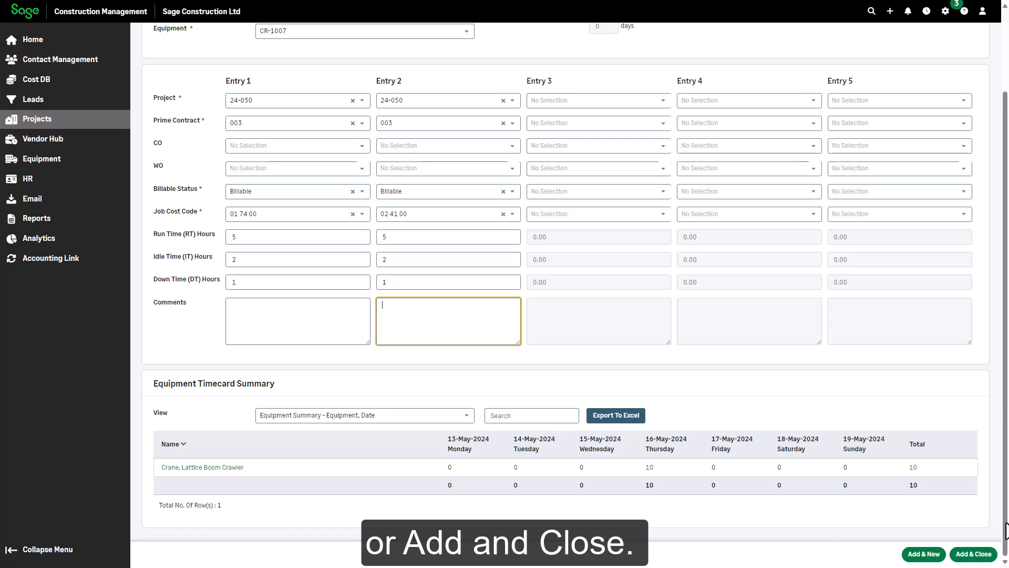
{"action": "left_click", "coordinate": [972, 555]}
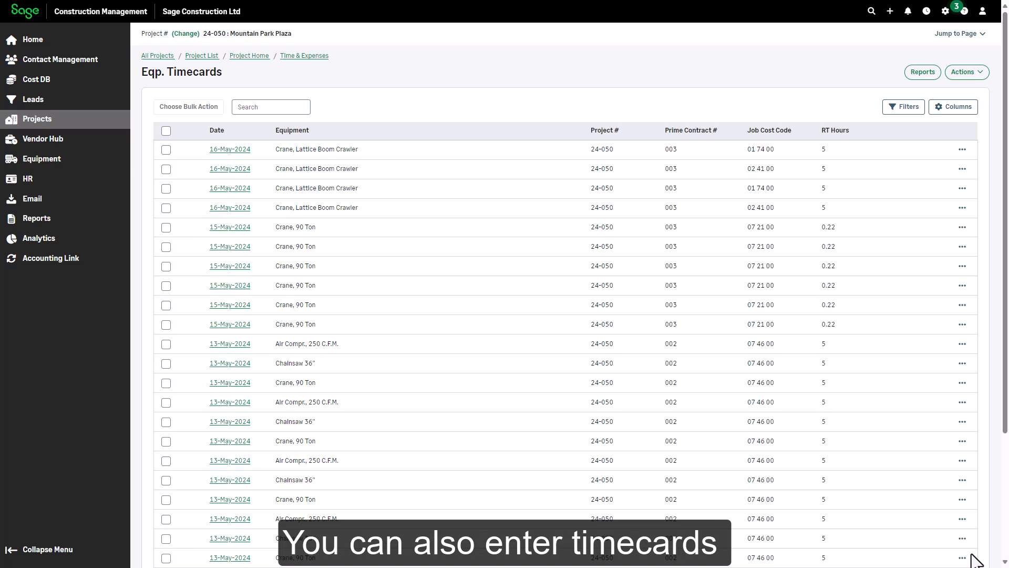
- Start adding multiple equipment timecards from the company-wide Equipment area
{"action": "left_click", "coordinate": [59, 173]}
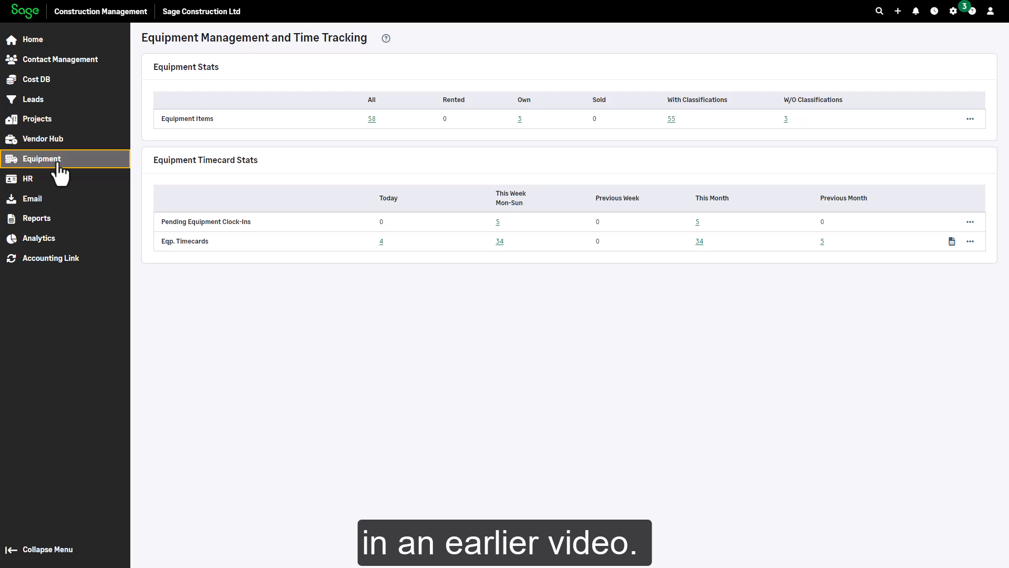
{"action": "left_click", "coordinate": [970, 242]}
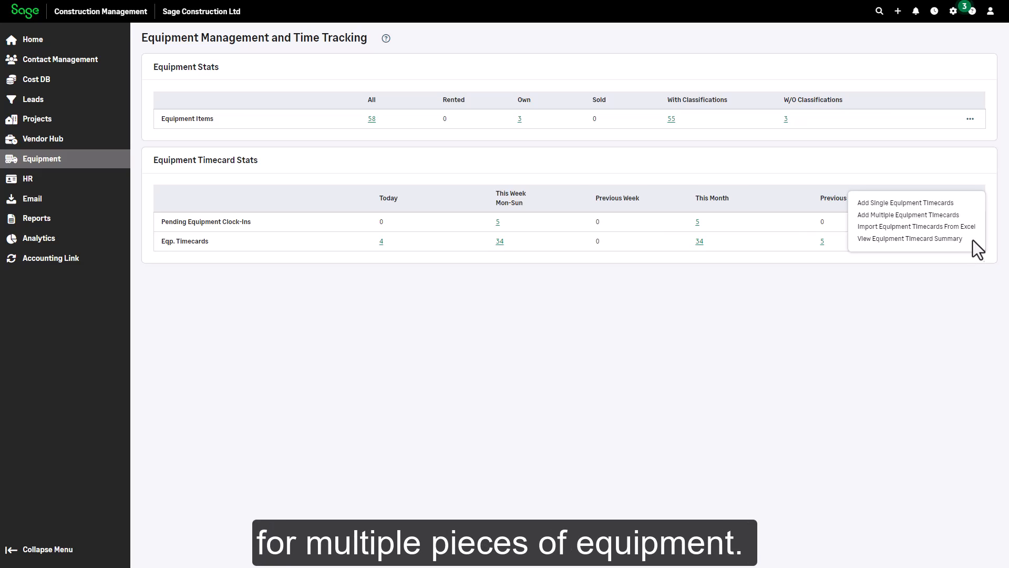
{"action": "left_click", "coordinate": [944, 217]}
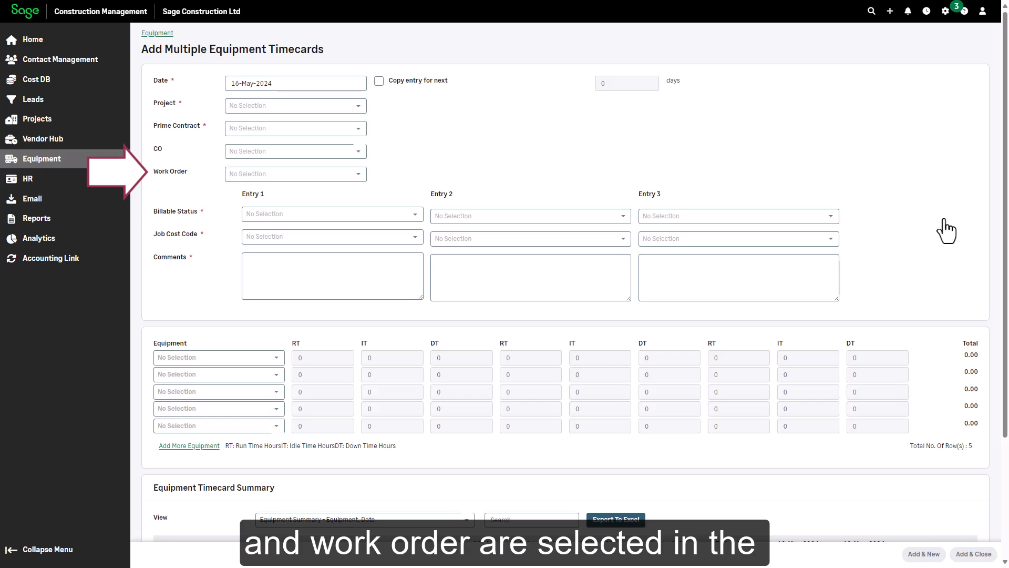
- Assign the timecards to project 24-050 and prime contract 003, with job cost code 01 74 00 for Entry 1
{"action": "left_click", "coordinate": [358, 107]}
{"action": "type", "text": "24-05"}
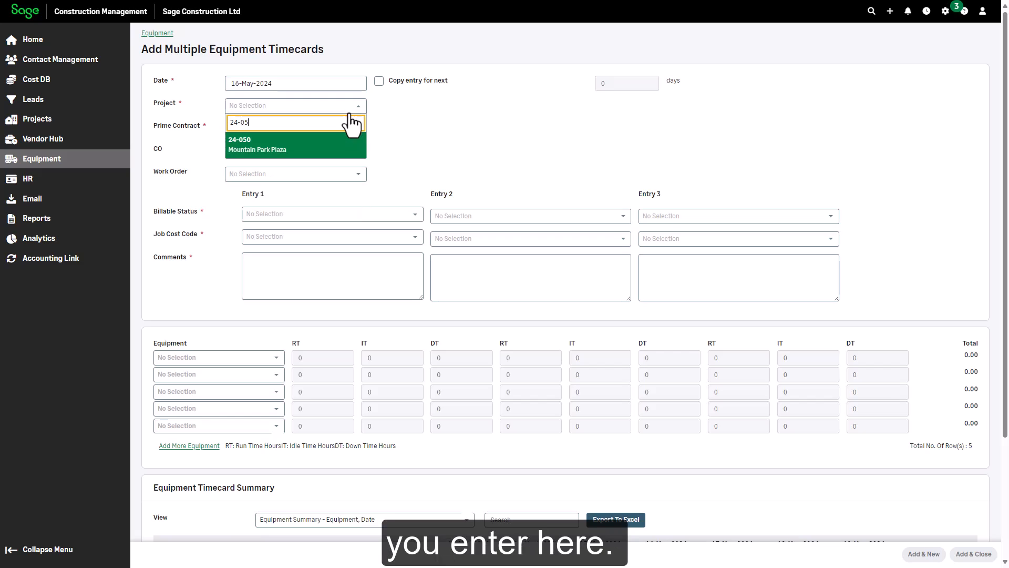
{"action": "left_click", "coordinate": [313, 146]}
{"action": "left_click", "coordinate": [356, 131]}
{"action": "left_click", "coordinate": [288, 219]}
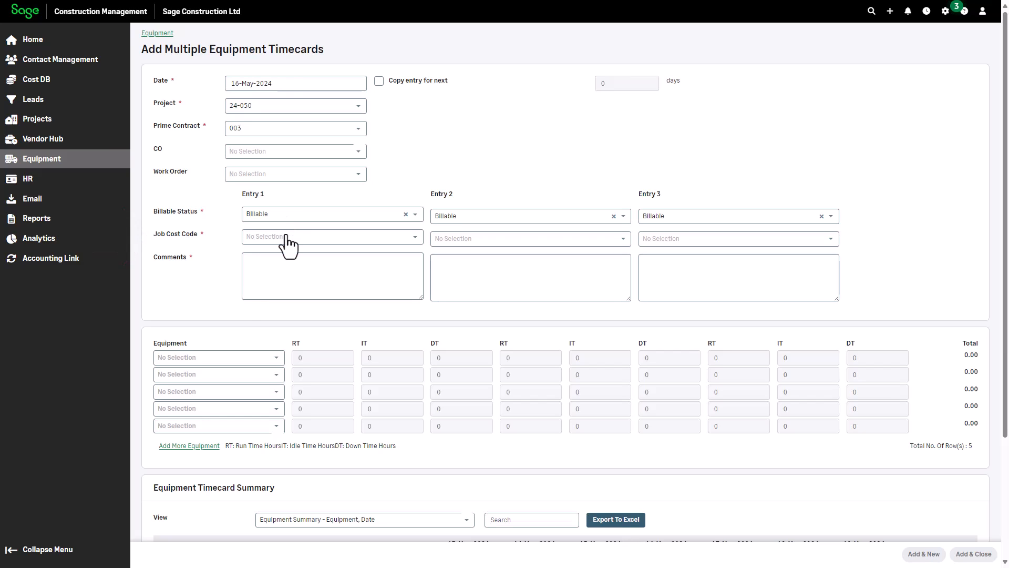
{"action": "left_click", "coordinate": [286, 237]}
{"action": "left_click", "coordinate": [288, 326]}
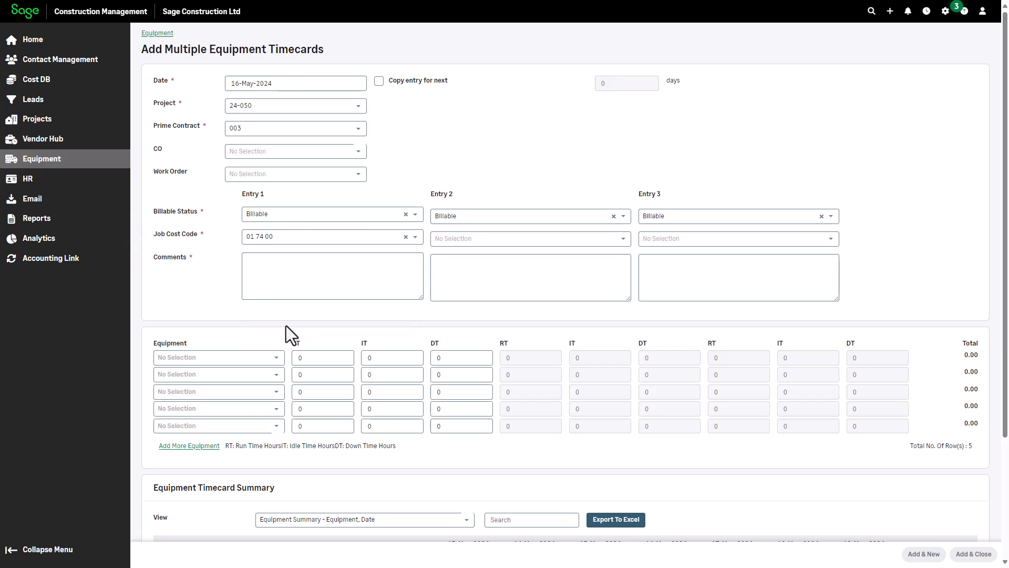
- Add equipment CR-1008 in the first row with 4 run, 2 idle and 2 down time hours
{"action": "left_click", "coordinate": [256, 358]}
{"action": "type", "text": "cr-1008"}
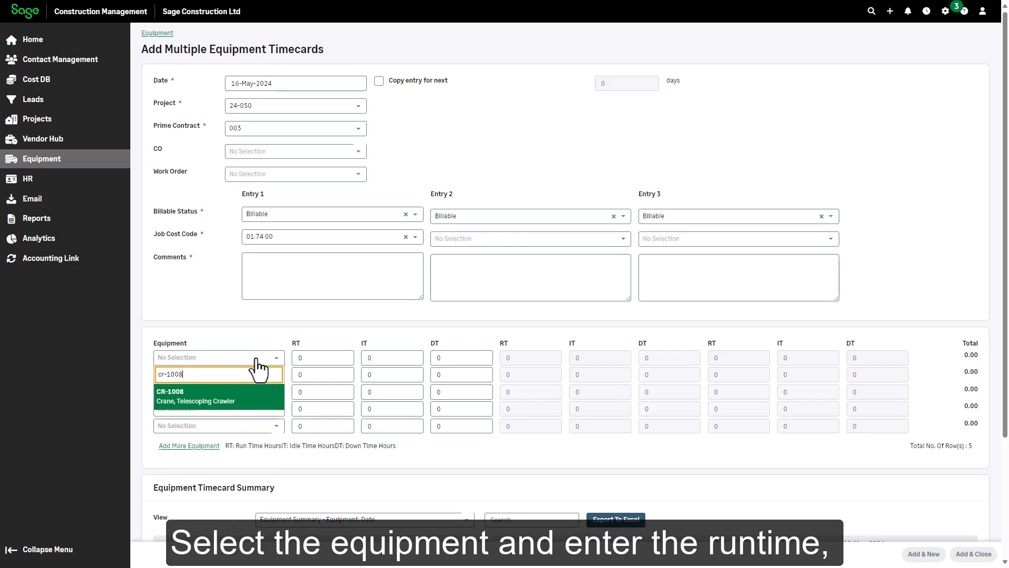
{"action": "left_click", "coordinate": [241, 406]}
{"action": "left_click", "coordinate": [312, 357]}
{"action": "type", "text": "4"}
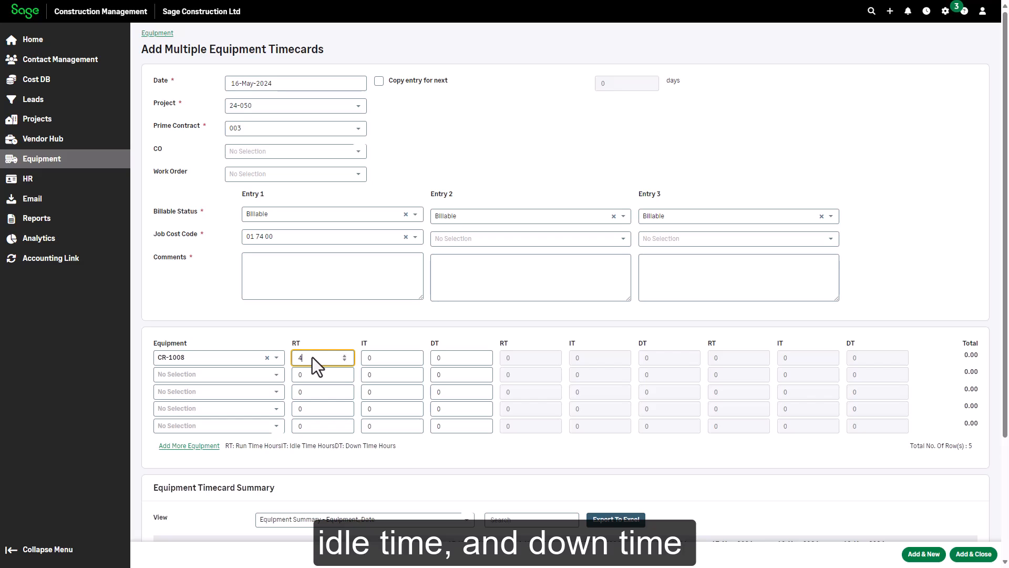
{"action": "key", "text": "Tab"}
{"action": "type", "text": "2"}
{"action": "key", "text": "Tab"}
{"action": "type", "text": "2"}
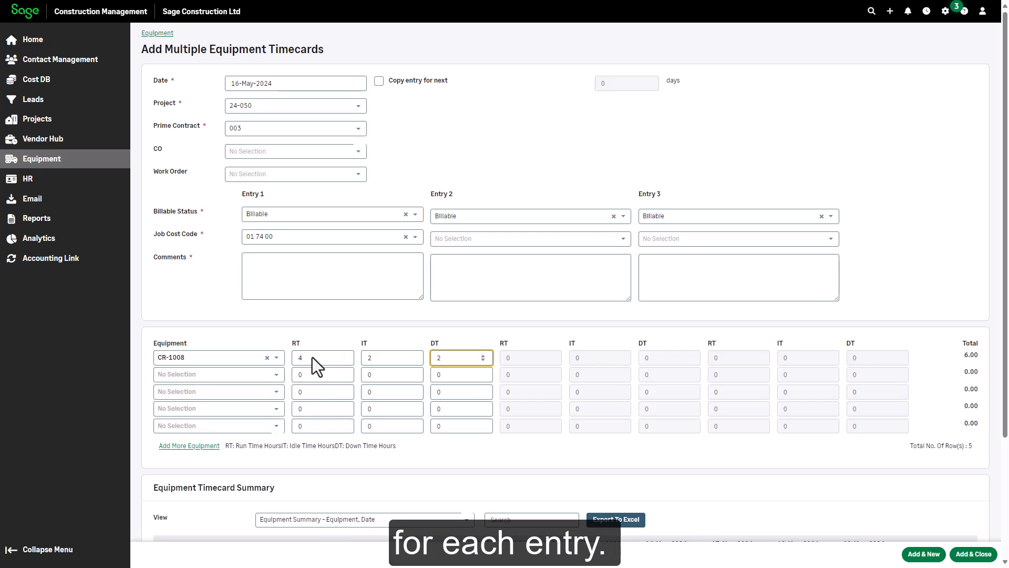
- Add equipment CV-1001 in the second row with 6 run, 1 idle and 1 down time hours, and add and close the timecards
{"action": "left_click", "coordinate": [259, 374]}
{"action": "type", "text": "cv"}
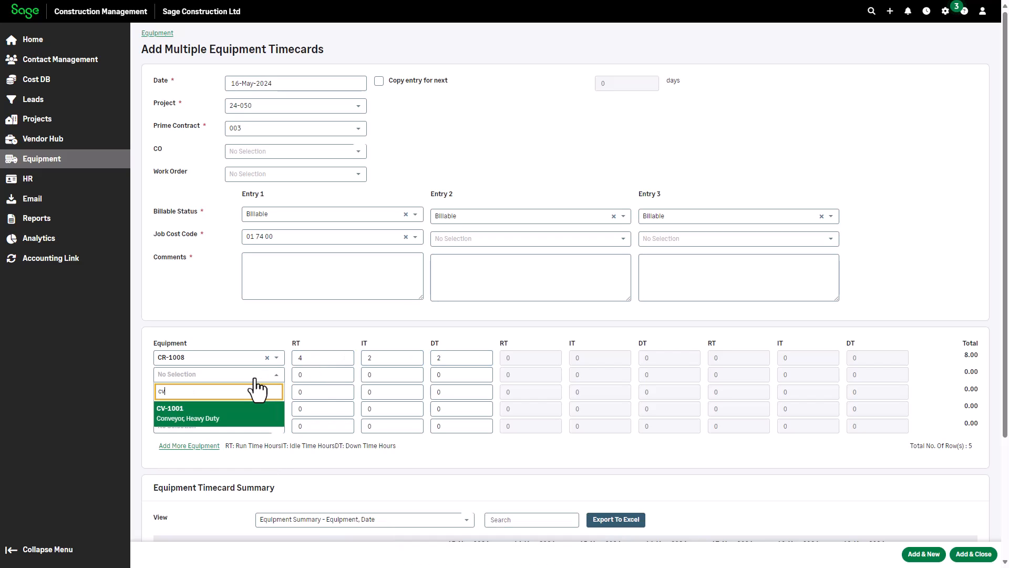
{"action": "left_click", "coordinate": [247, 413]}
{"action": "left_click", "coordinate": [319, 374]}
{"action": "type", "text": "6"}
{"action": "key", "text": "Tab"}
{"action": "type", "text": "1"}
{"action": "key", "text": "Tab"}
{"action": "type", "text": "1"}
{"action": "key", "text": "Tab"}
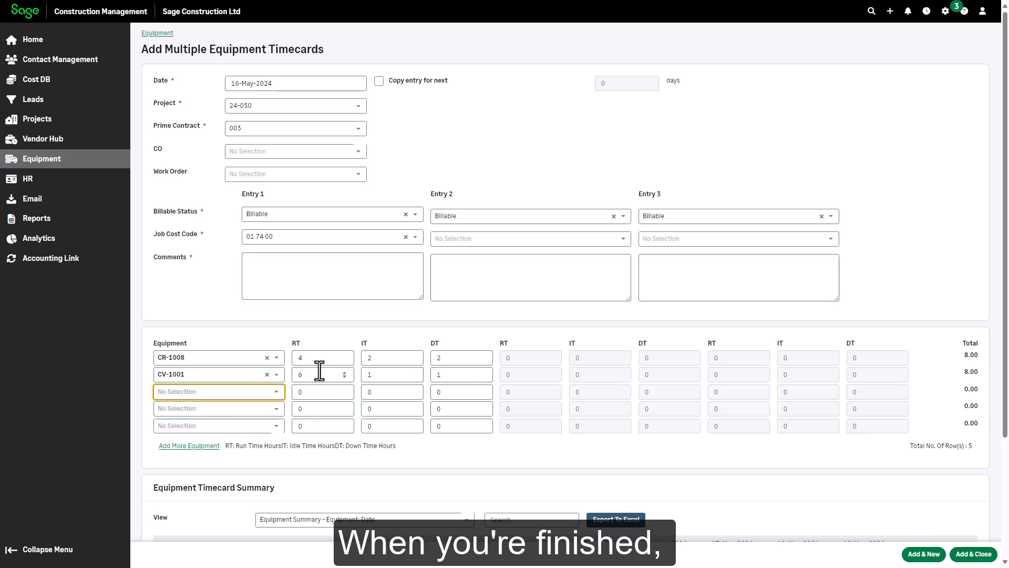
{"action": "left_click", "coordinate": [967, 556]}
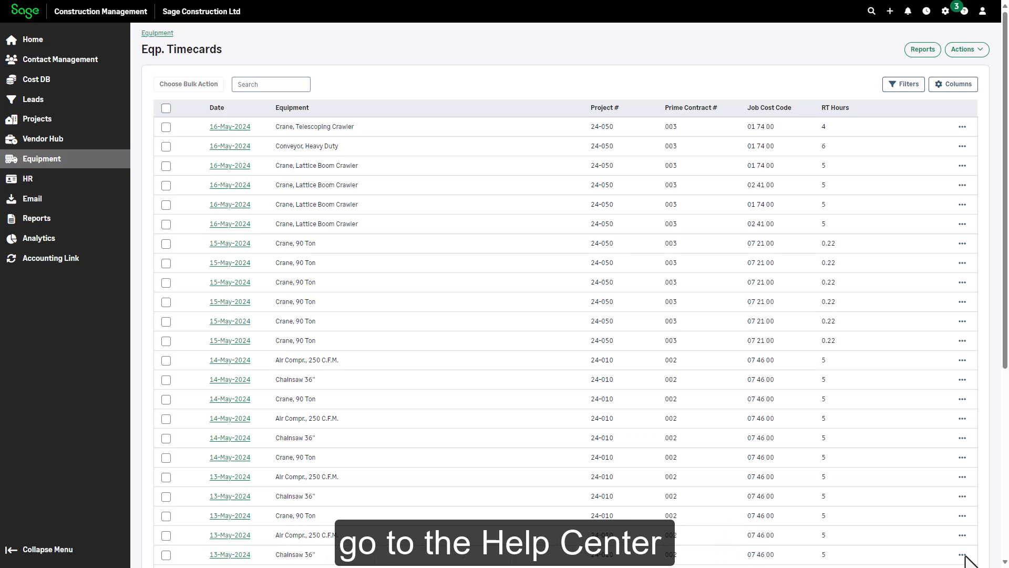
- Open the Help Center's "Import options from Microsoft Excel" topic under Getting Started and find its Time and Misc. Expenses section
{"action": "left_click", "coordinate": [964, 11]}
{"action": "left_click", "coordinate": [866, 110]}
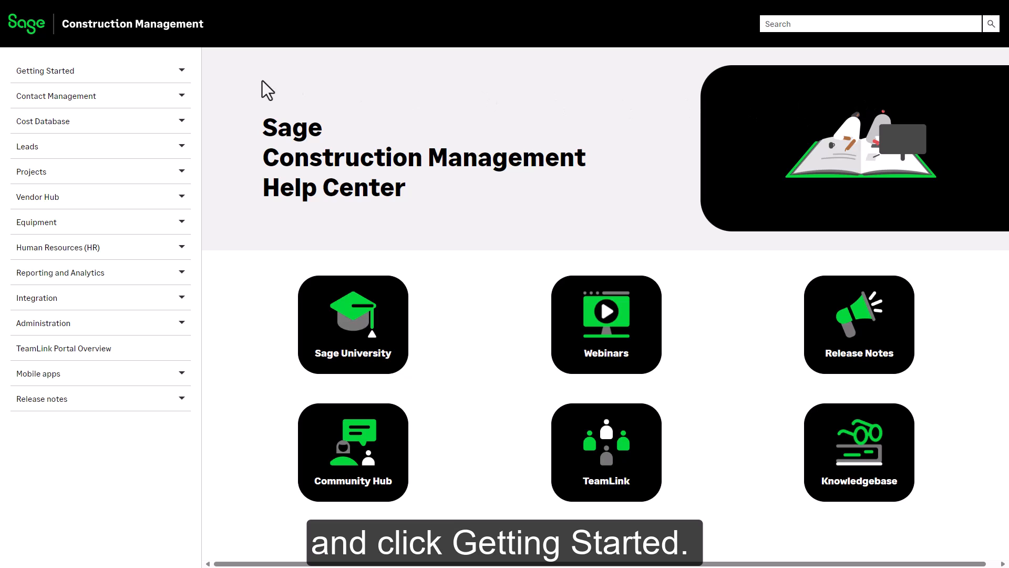
{"action": "left_click", "coordinate": [172, 76]}
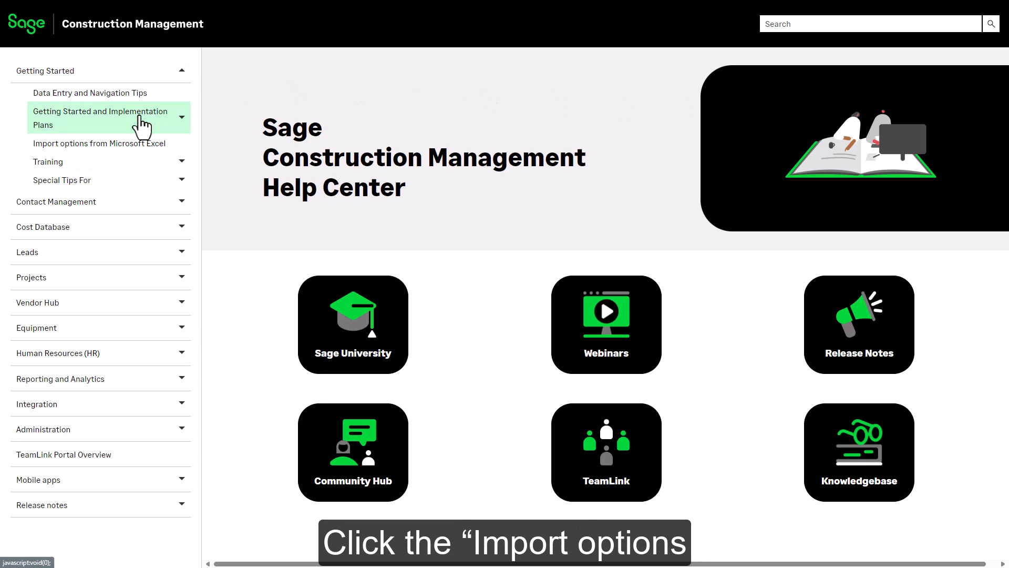
{"action": "left_click", "coordinate": [122, 147]}
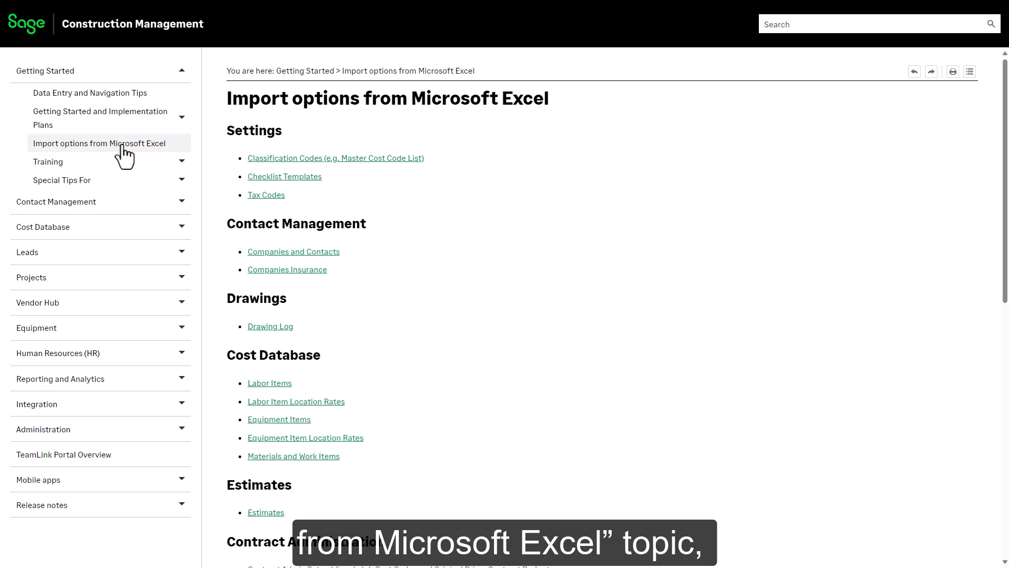
{"action": "left_click", "coordinate": [1005, 455]}
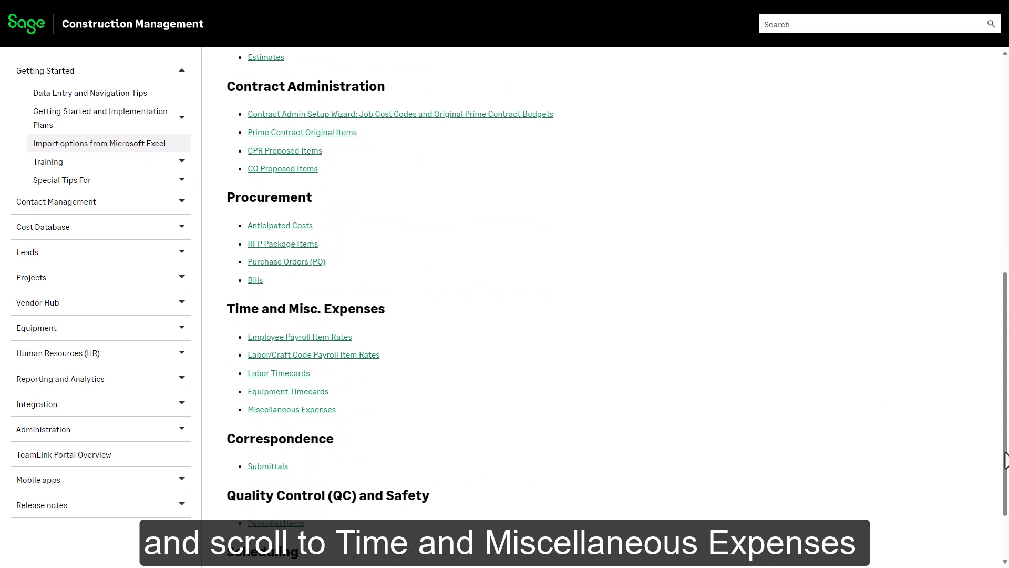
- Open the Equipment Timecards import instructions under Time and Misc. Expenses and review the Excel file requirements and timecard fields
{"action": "left_click", "coordinate": [310, 393]}
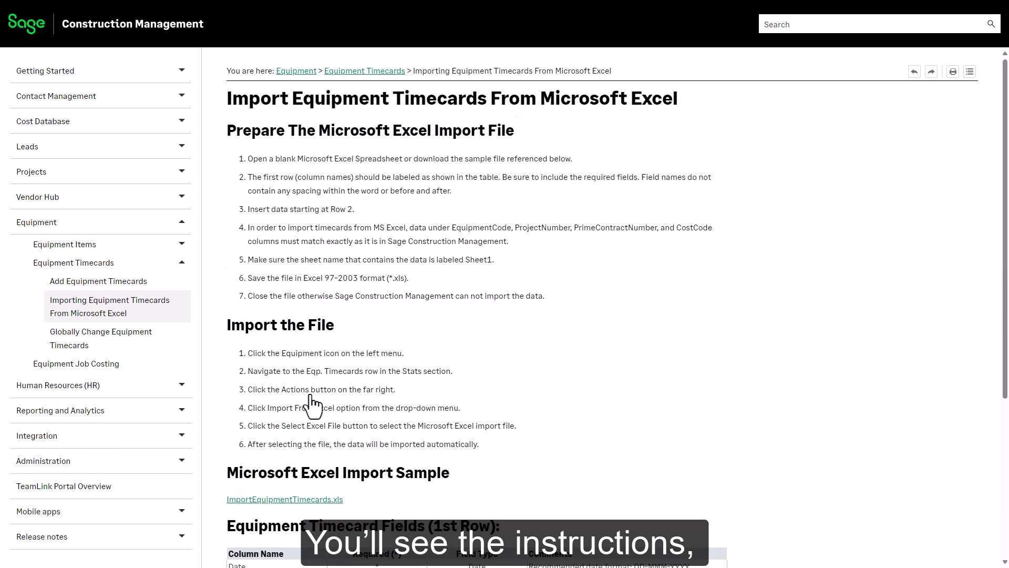
{"action": "left_click_drag", "start_coordinate": [1003, 318], "coordinate": [1005, 494]}
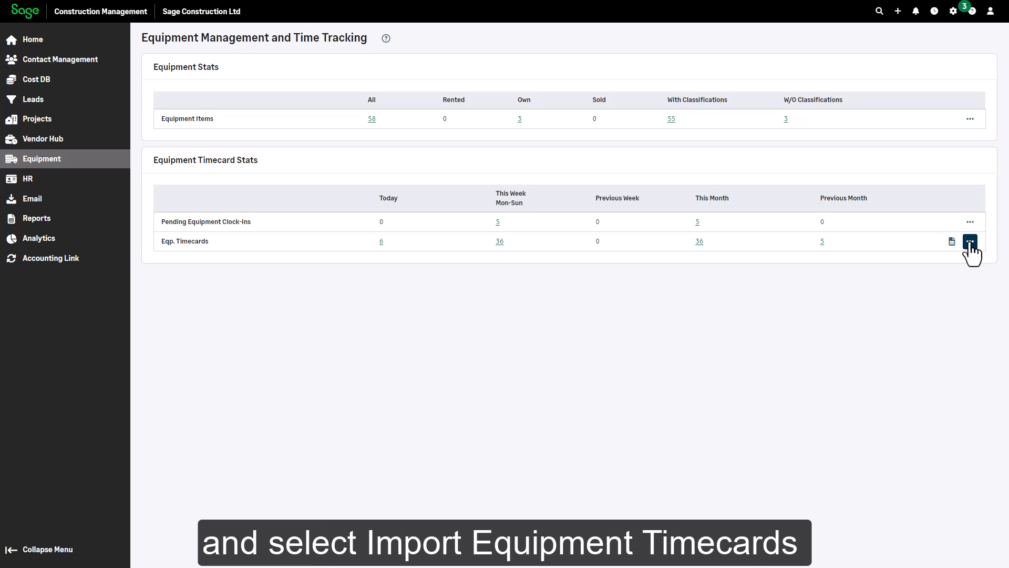
- Import equipment timecards from the Excel file 08-08_ImportEquipmentTimecards.xls
{"action": "left_click", "coordinate": [970, 242]}
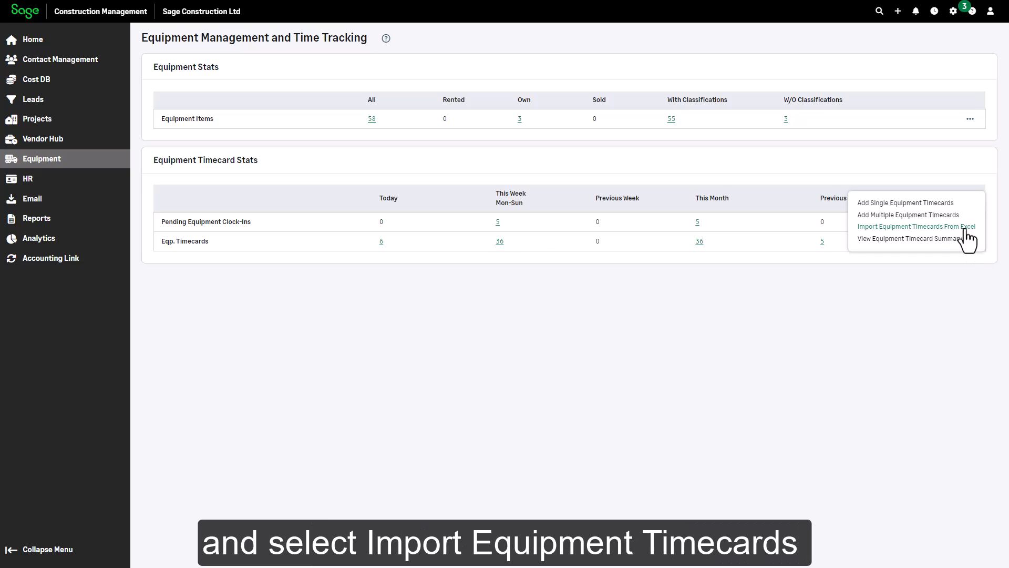
{"action": "left_click", "coordinate": [966, 232]}
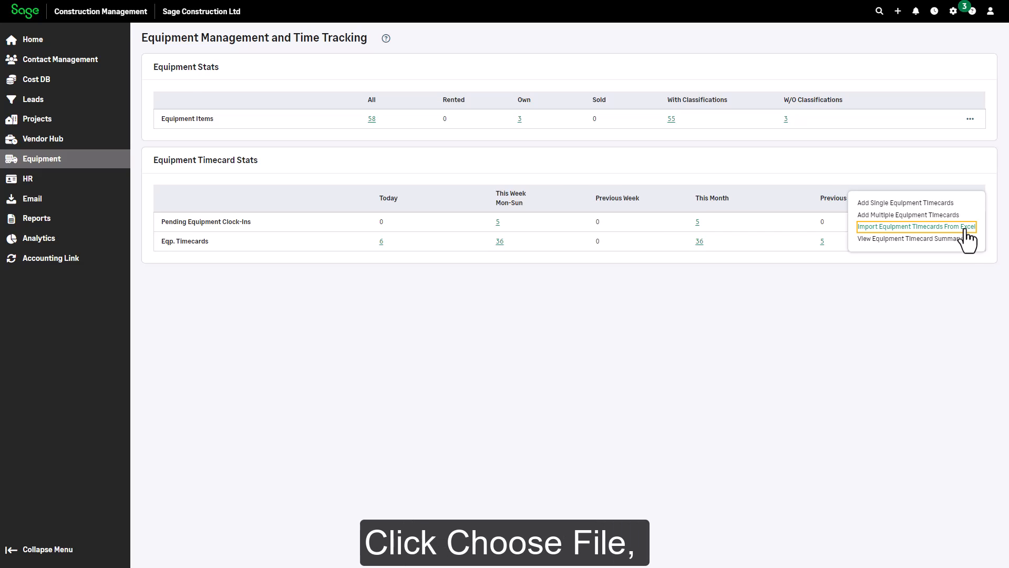
{"action": "left_click", "coordinate": [169, 84]}
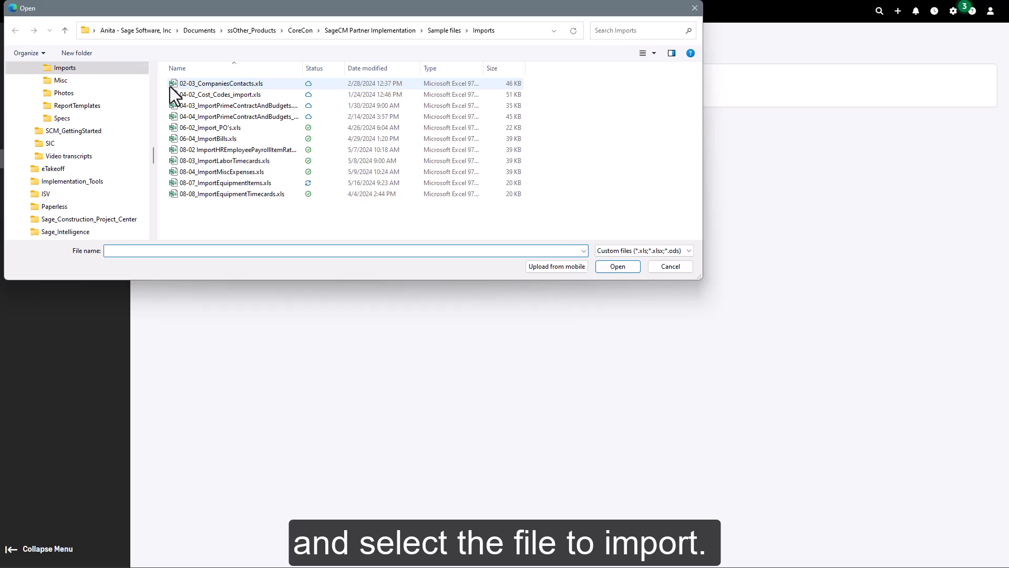
{"action": "left_click", "coordinate": [232, 193]}
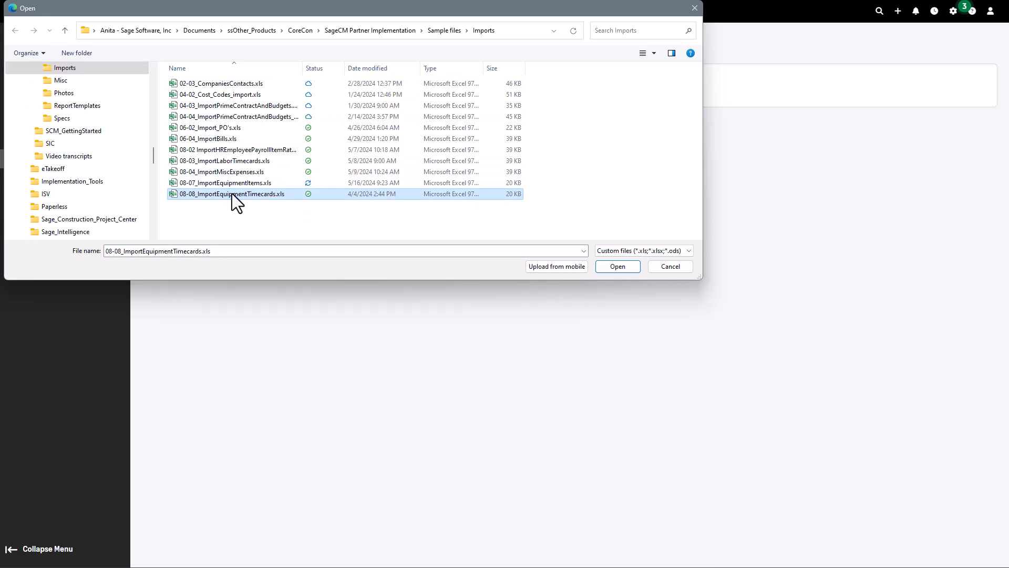
{"action": "left_click", "coordinate": [613, 266]}
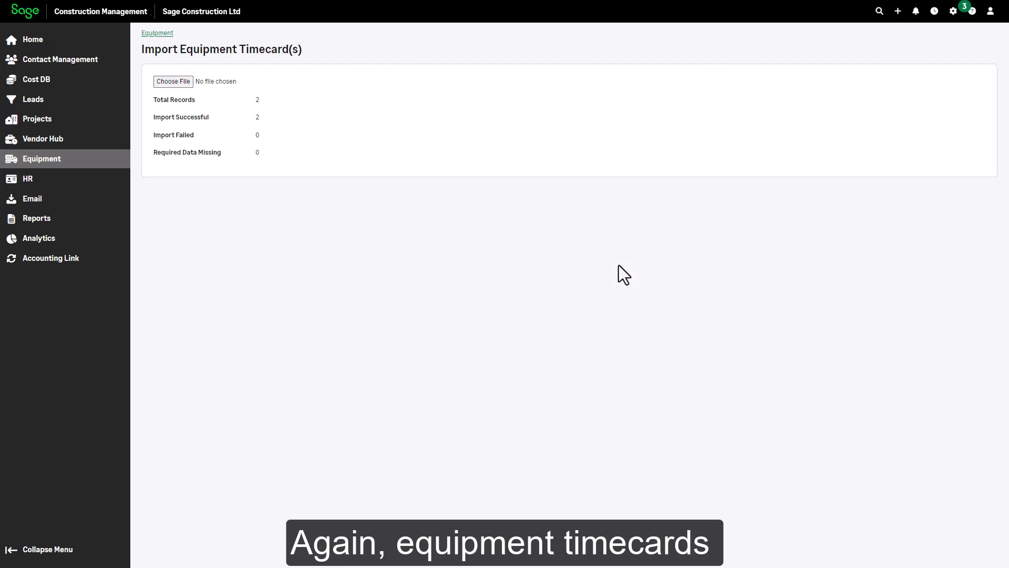
- Copy all of this week's equipment timecards in bulk with the new date 15-May-2024, and confirm the change
{"action": "left_click", "coordinate": [157, 34]}
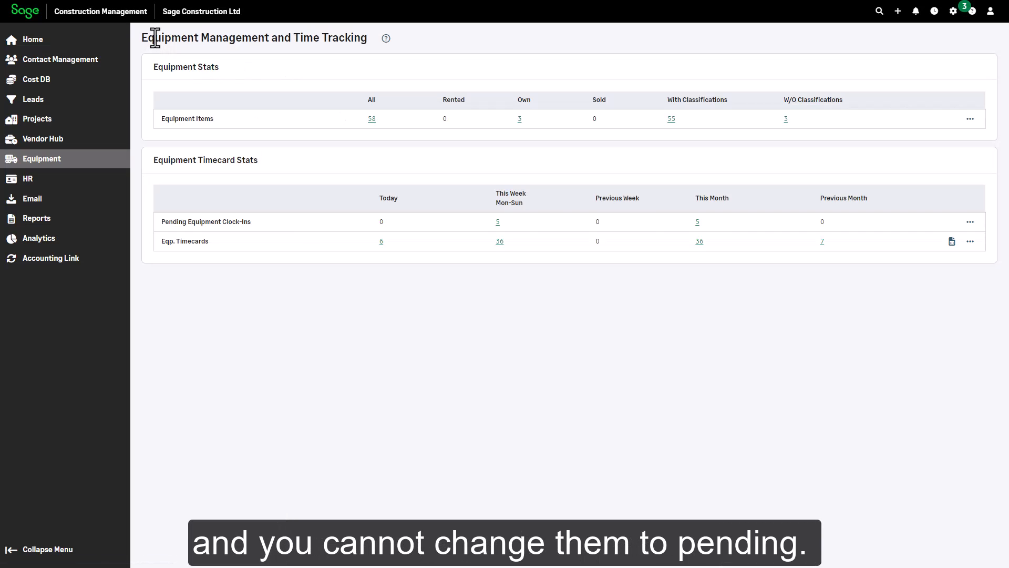
{"action": "left_click", "coordinate": [499, 243]}
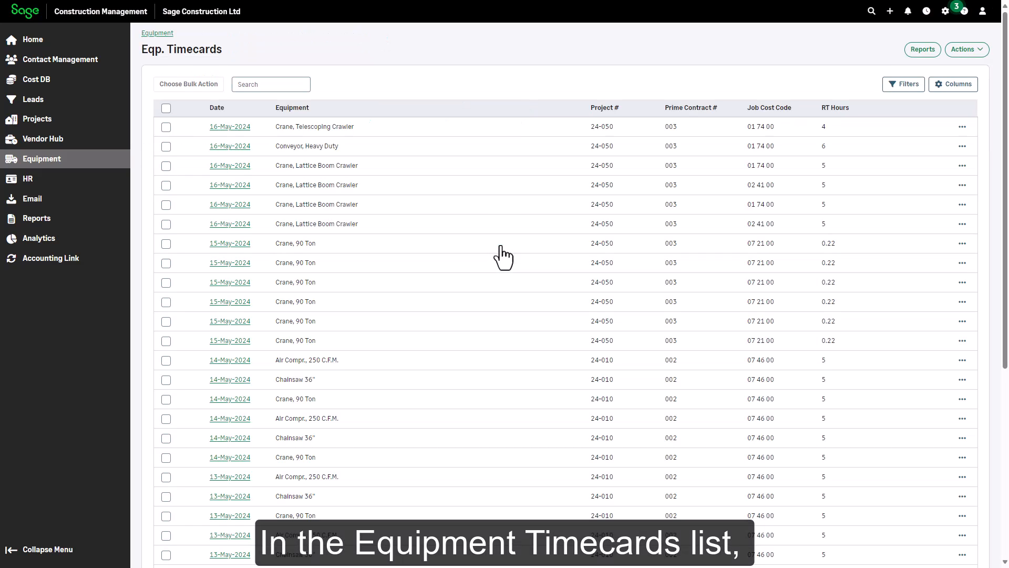
{"action": "left_click", "coordinate": [165, 108]}
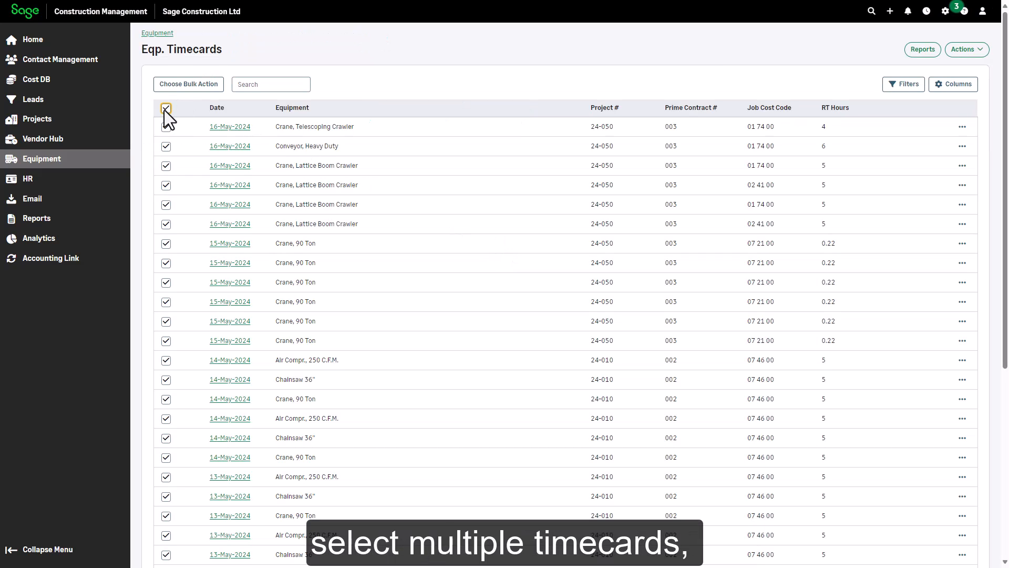
{"action": "left_click", "coordinate": [193, 87]}
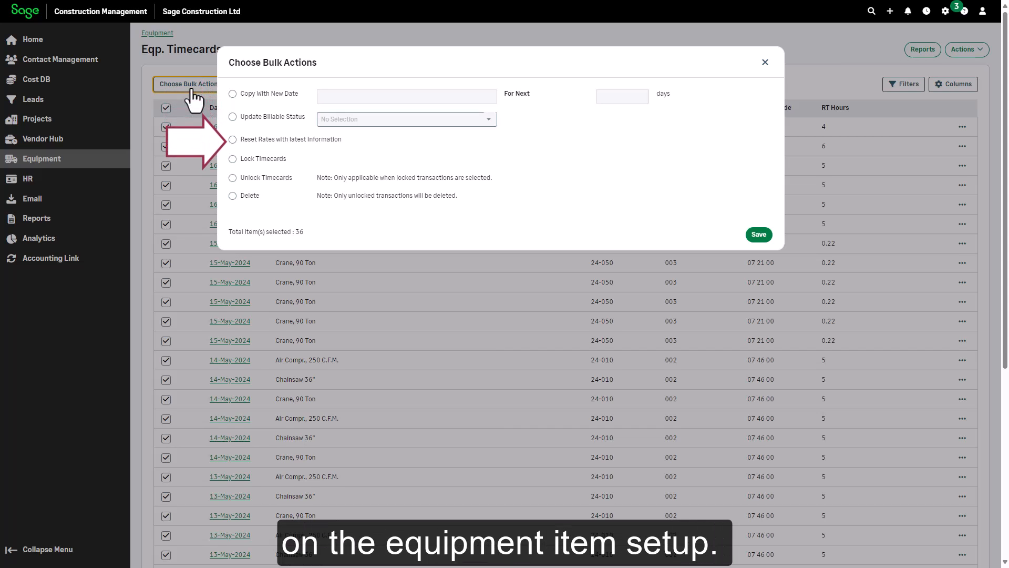
{"action": "left_click", "coordinate": [232, 93]}
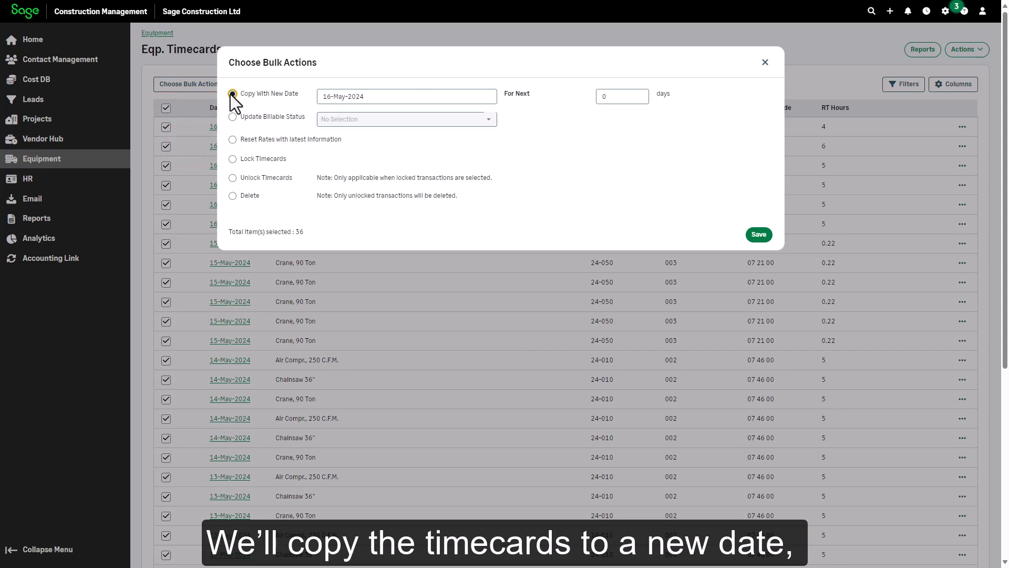
{"action": "left_click", "coordinate": [427, 97]}
{"action": "left_click", "coordinate": [384, 174]}
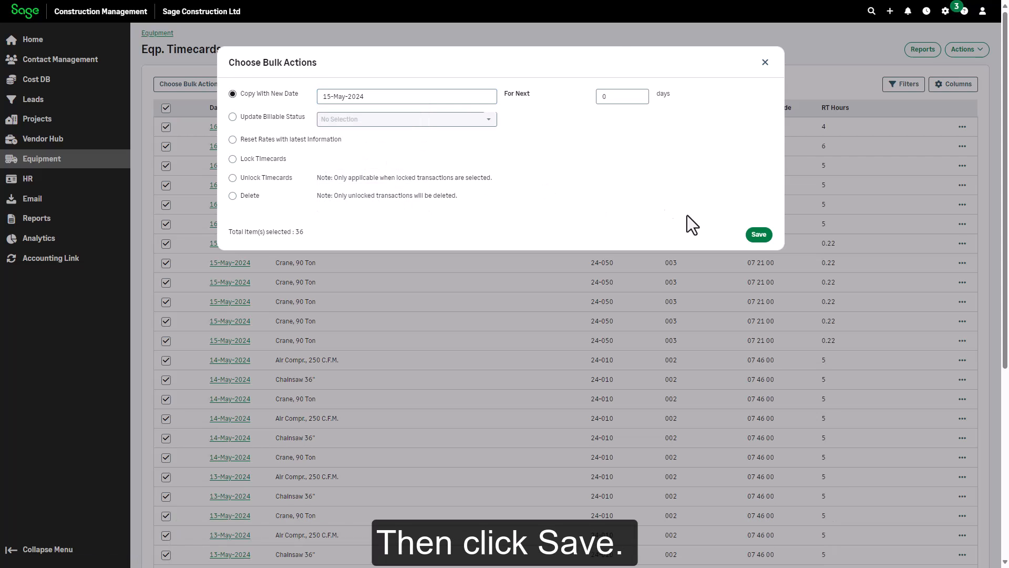
{"action": "left_click", "coordinate": [759, 235]}
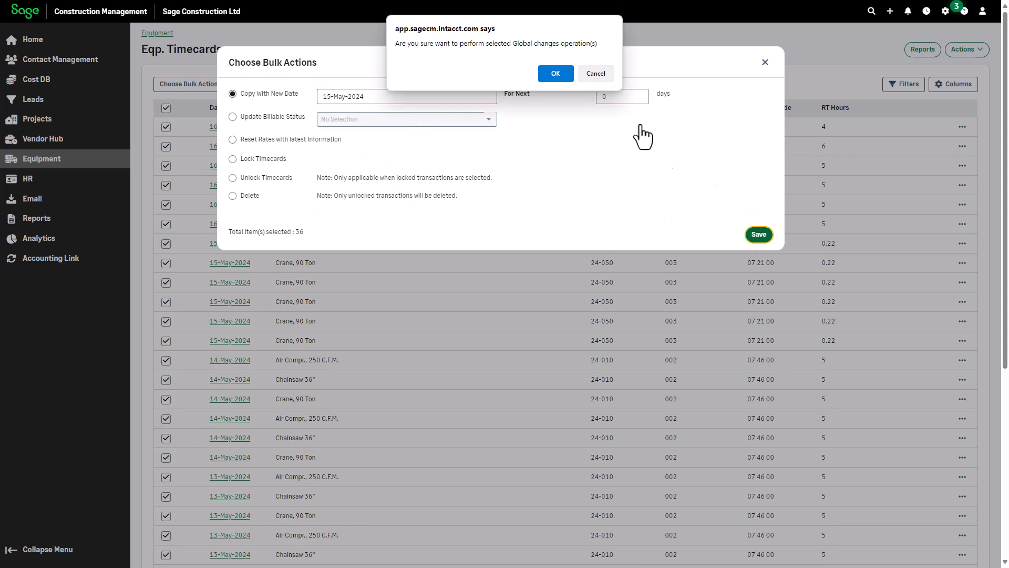
{"action": "left_click", "coordinate": [554, 73]}
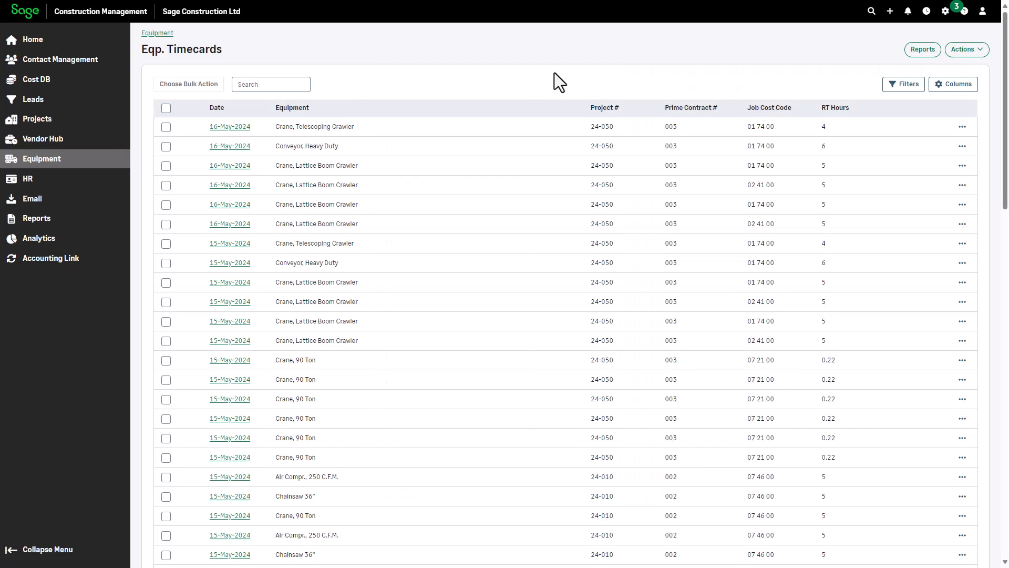
- Set the 15-May-2024 Crane, Telescoping Crawler timecard to 5 run time and 1 down time hours, then save and close it
{"action": "left_click", "coordinate": [229, 244]}
{"action": "double_click", "coordinate": [673, 229]}
{"action": "type", "text": "5"}
{"action": "key", "text": "Tab"}
{"action": "key", "text": "Tab"}
{"action": "type", "text": "1"}
{"action": "key", "text": "Tab"}
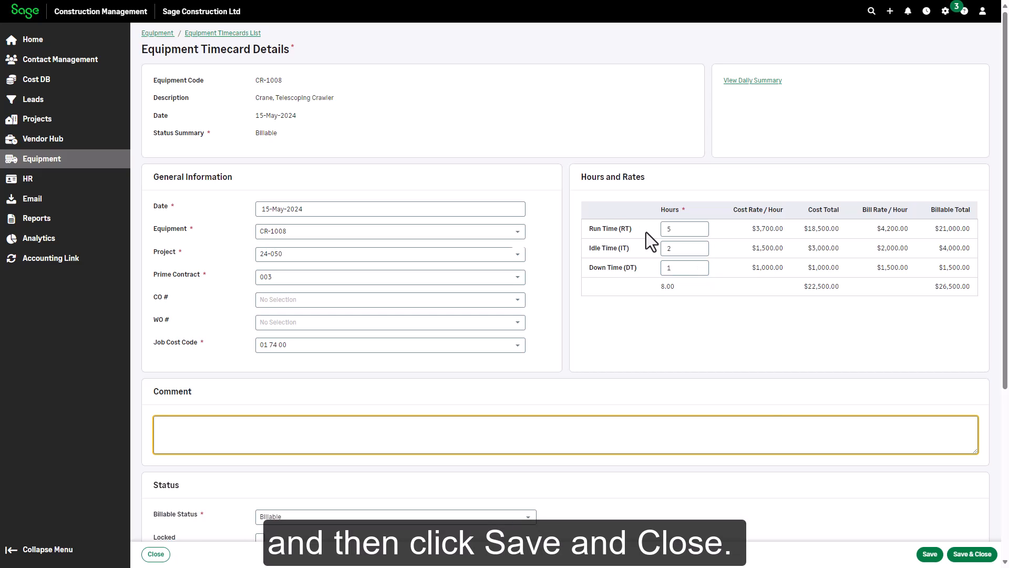
{"action": "left_click", "coordinate": [970, 554]}
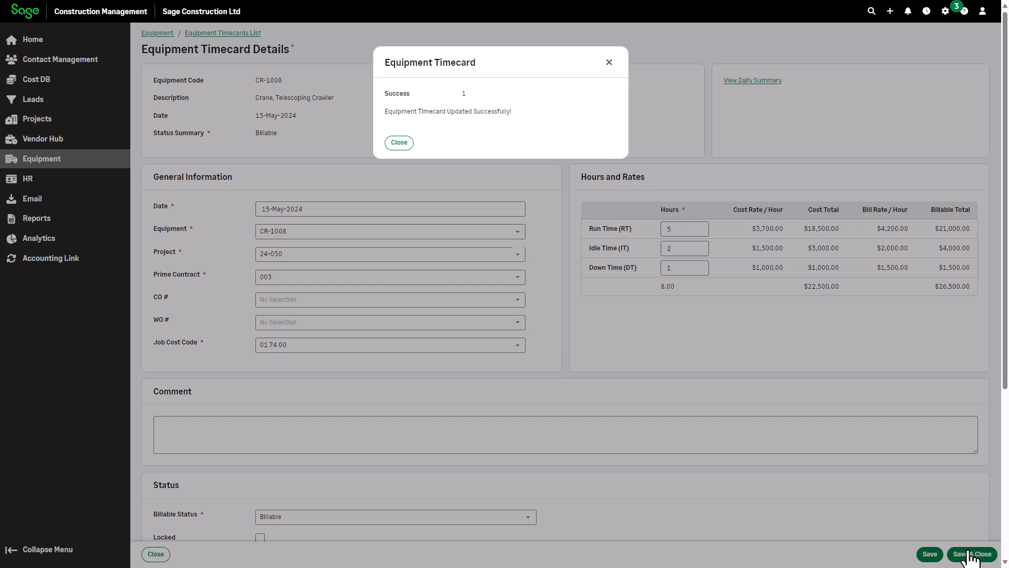